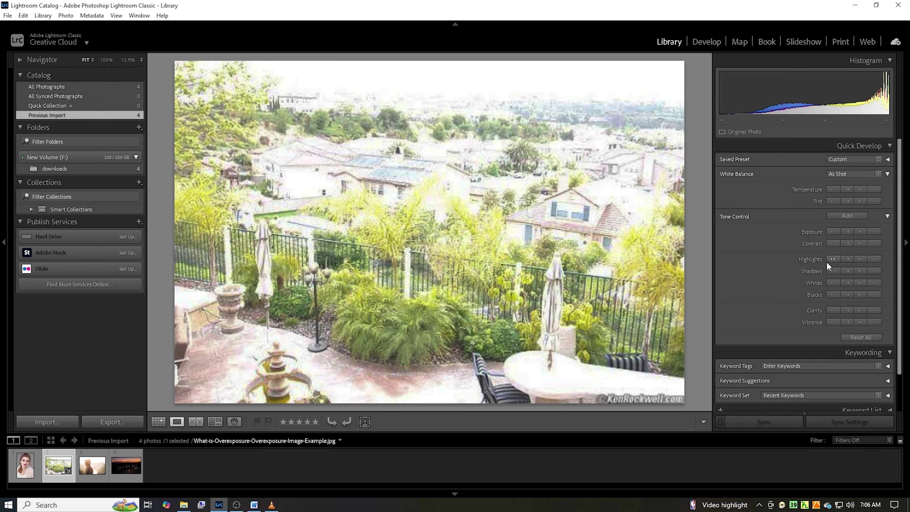
Step: Raise the overexposed backyard photo's Highlights one large step, lower them one large step, and increase its Contrast in Quick Develop
click(879, 260)
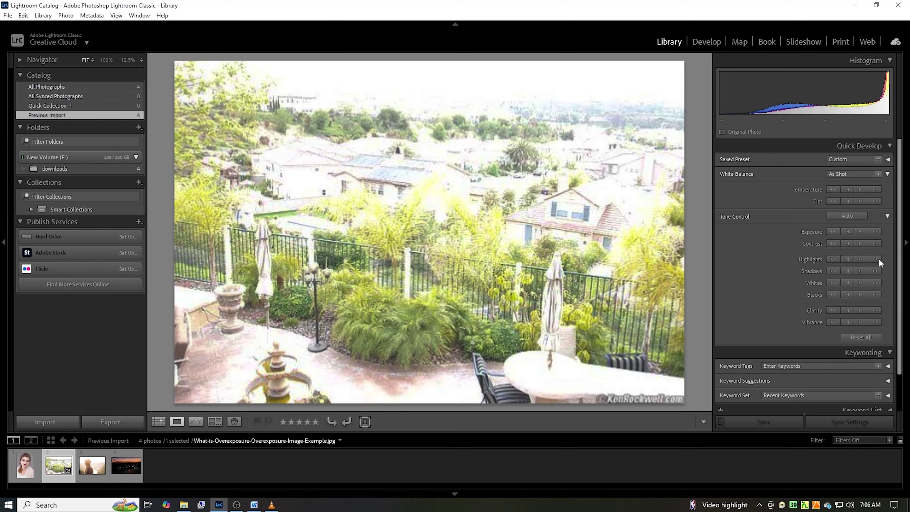
click(833, 259)
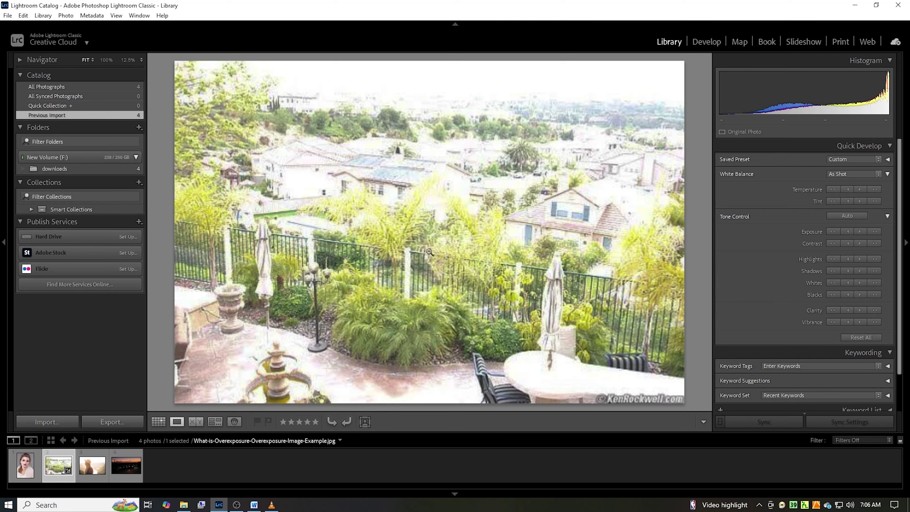
click(879, 242)
click(847, 271)
scroll(847, 271, down, 1)
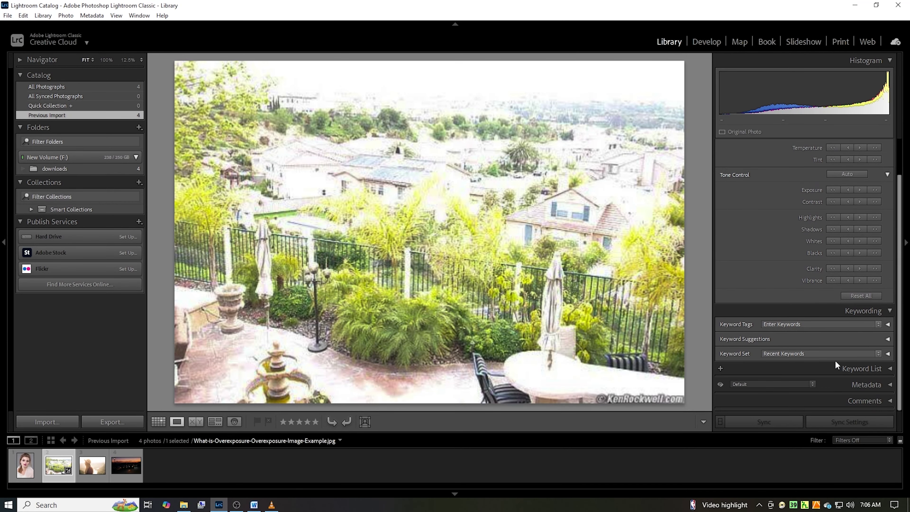
scroll(739, 279, up, 1)
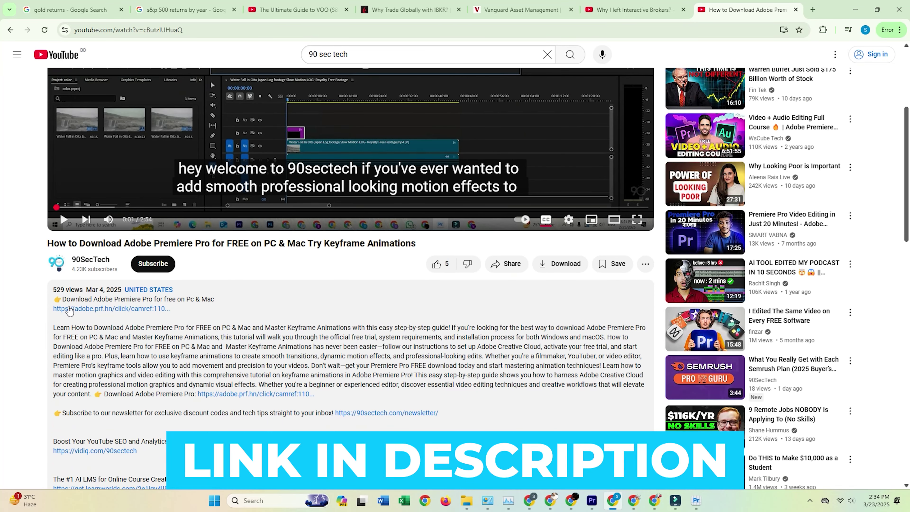
Step: Follow the Adobe download link in the YouTube video's description and look through the Adobe homepage
click(136, 308)
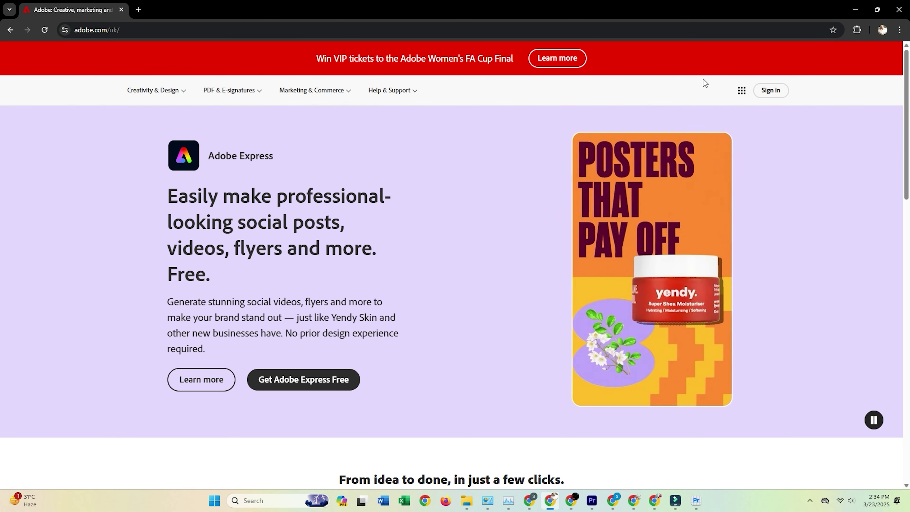
scroll(369, 306, down, 3)
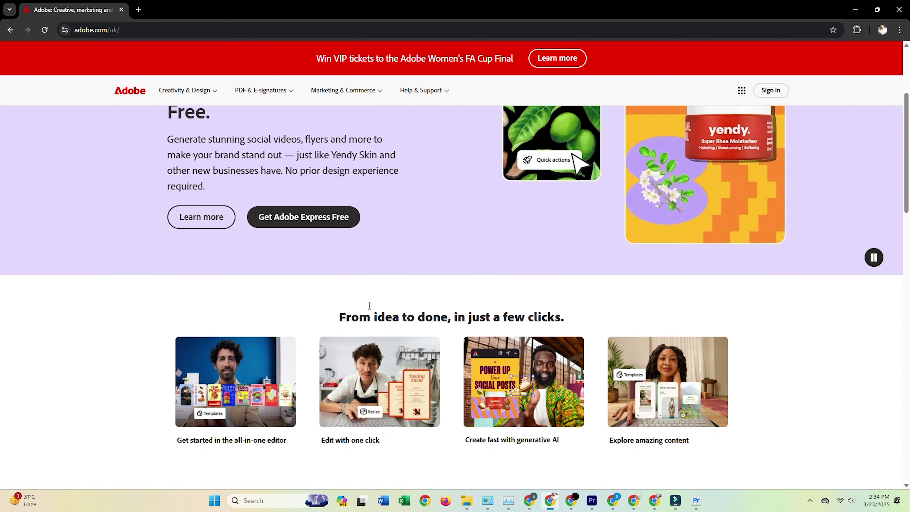
scroll(369, 305, down, 3)
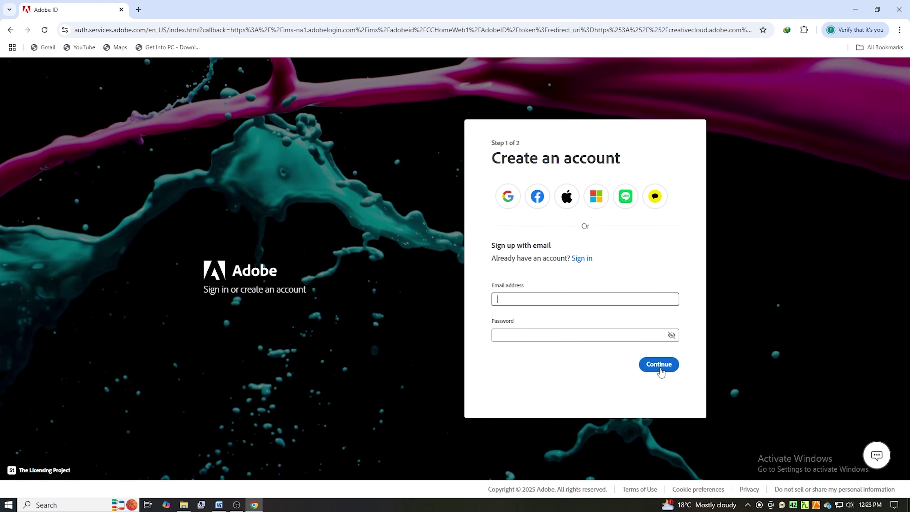
Step: Find Lightroom in the Adobe product catalog and start its free trial
click(548, 241)
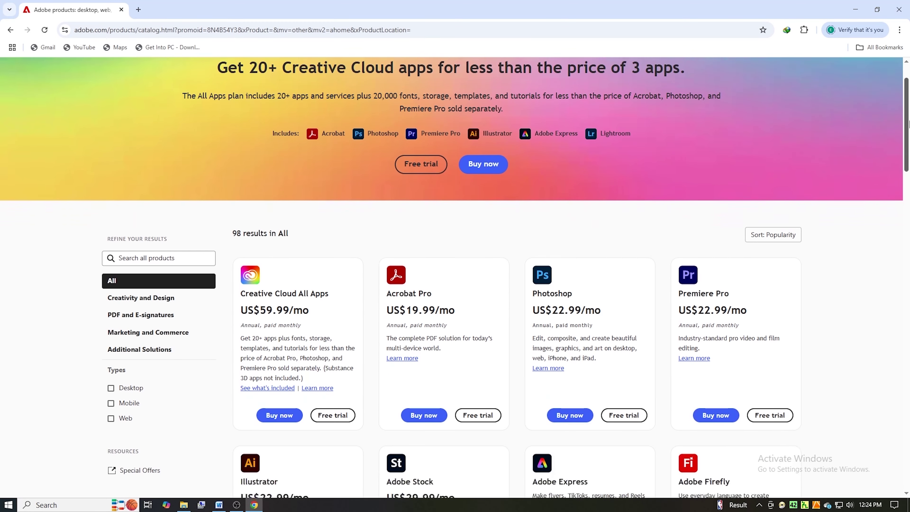
scroll(908, 165, down, 5)
scroll(908, 165, down, 7)
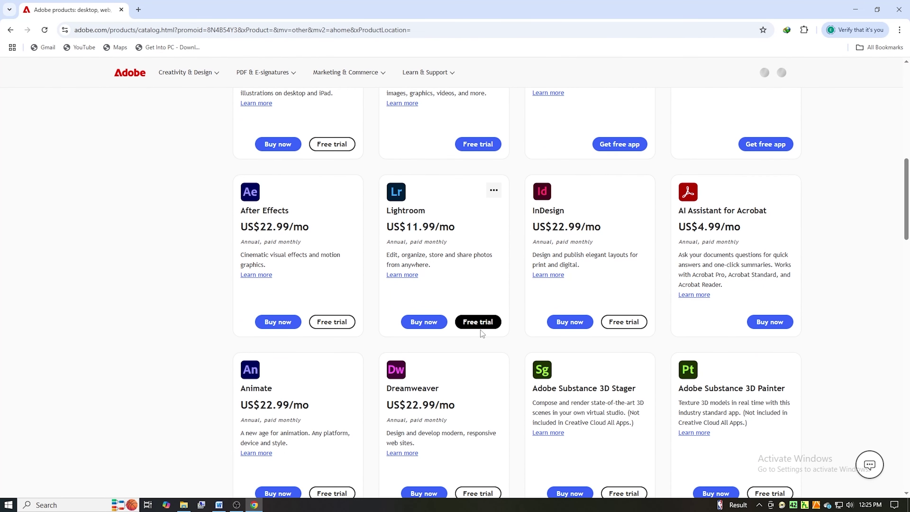
click(495, 321)
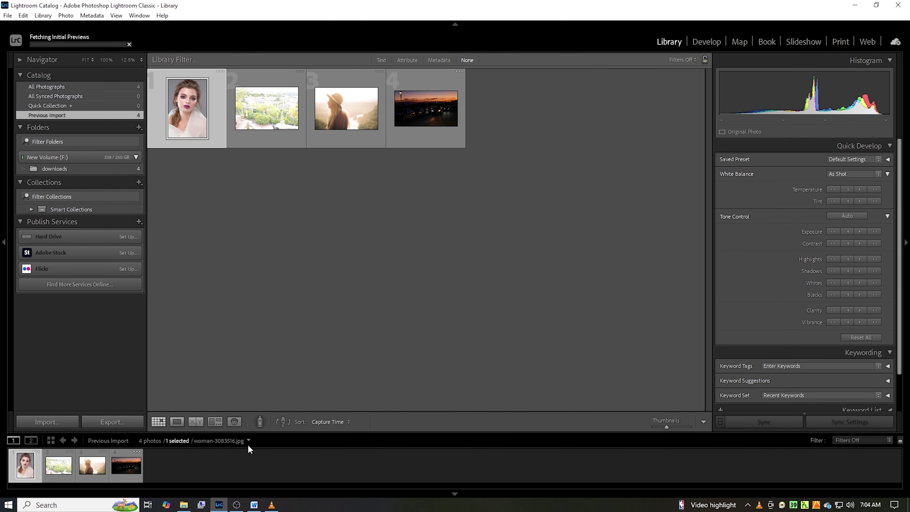
Step: Compare the imported photos and their histograms in Loupe view, covering the overexposed, backlit, underexposed and studio portrait shots
click(57, 468)
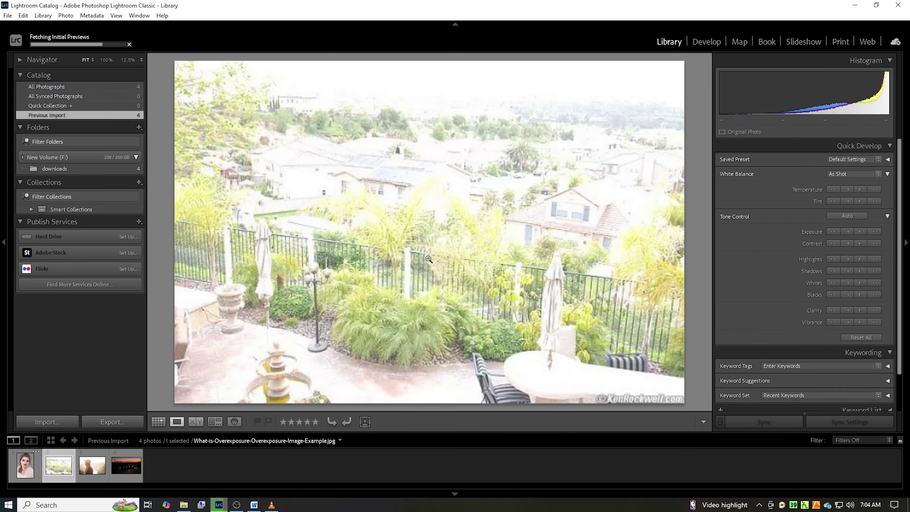
click(317, 309)
click(427, 257)
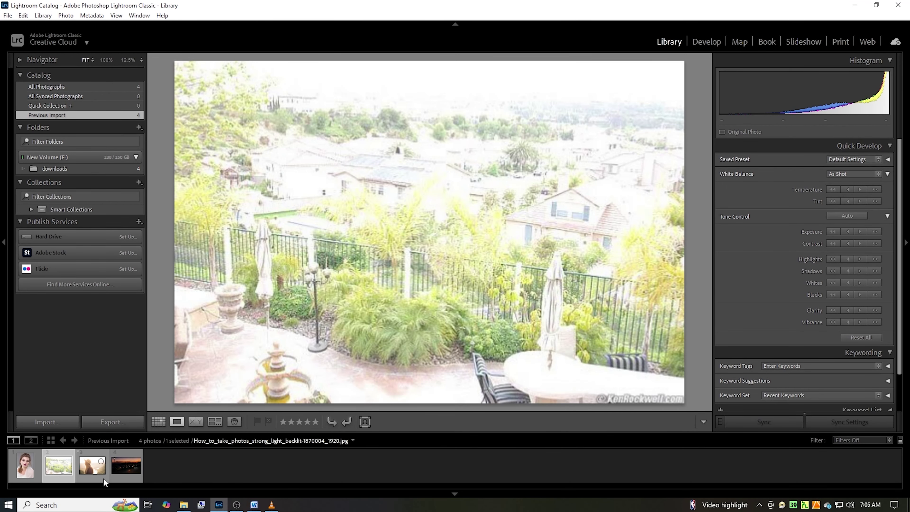
click(94, 466)
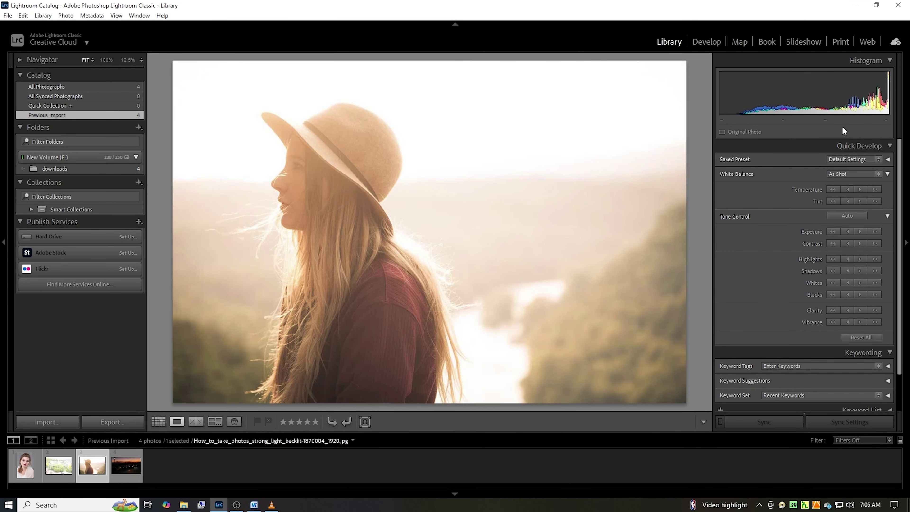
click(119, 463)
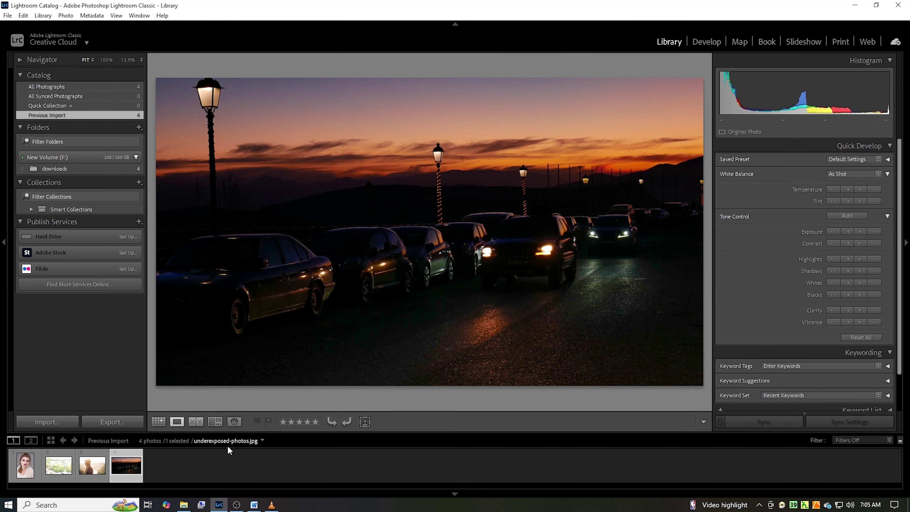
click(26, 469)
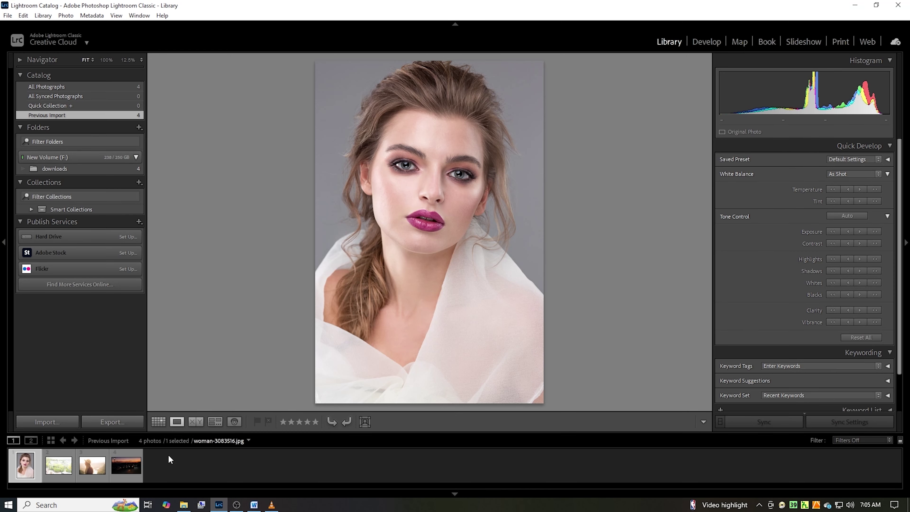
click(58, 472)
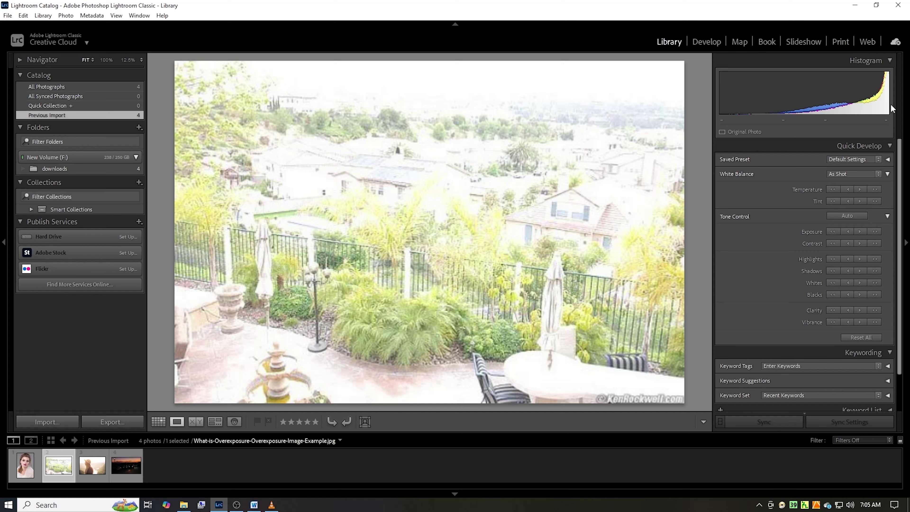
click(126, 465)
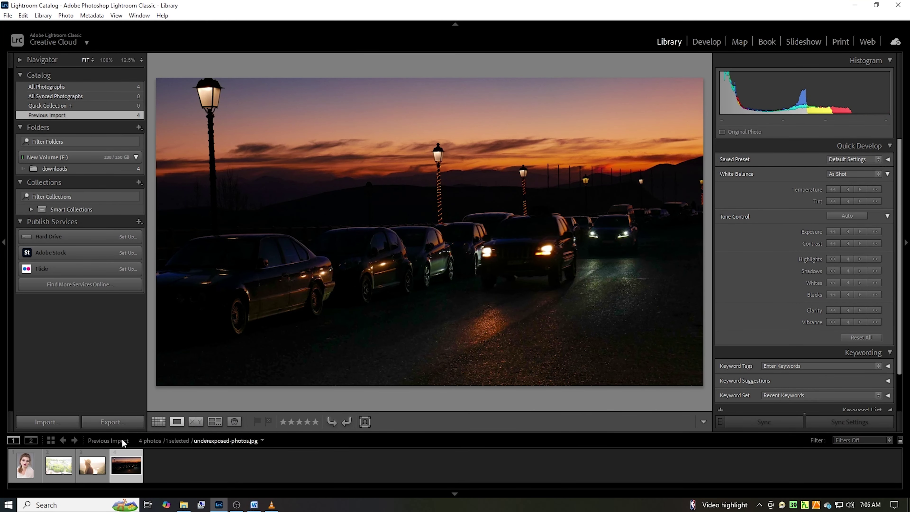
Step: Lower the overexposed backyard photo's Exposure by two large steps, and raise it again by one large step
click(59, 465)
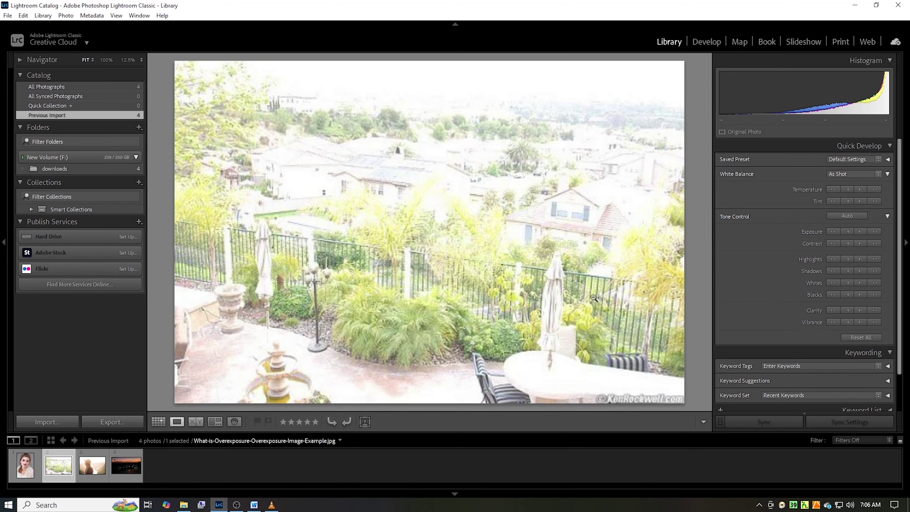
click(833, 232)
click(833, 232)
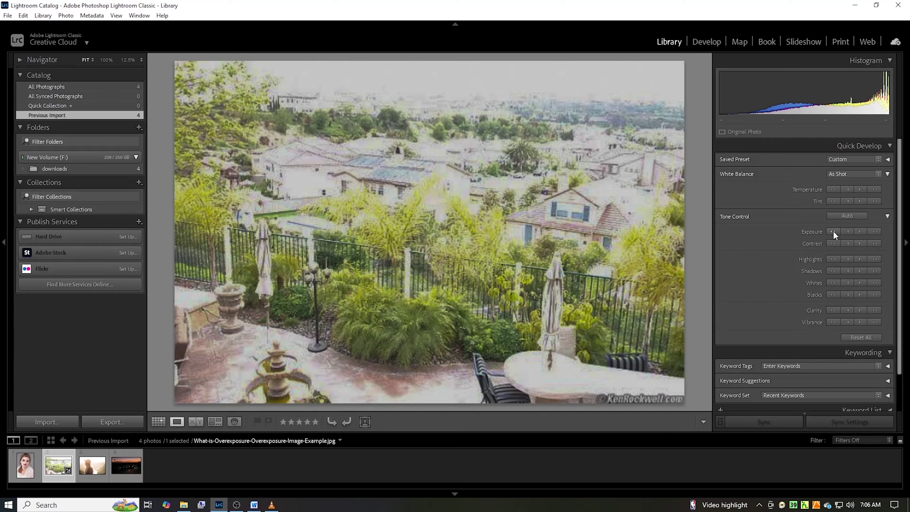
click(873, 232)
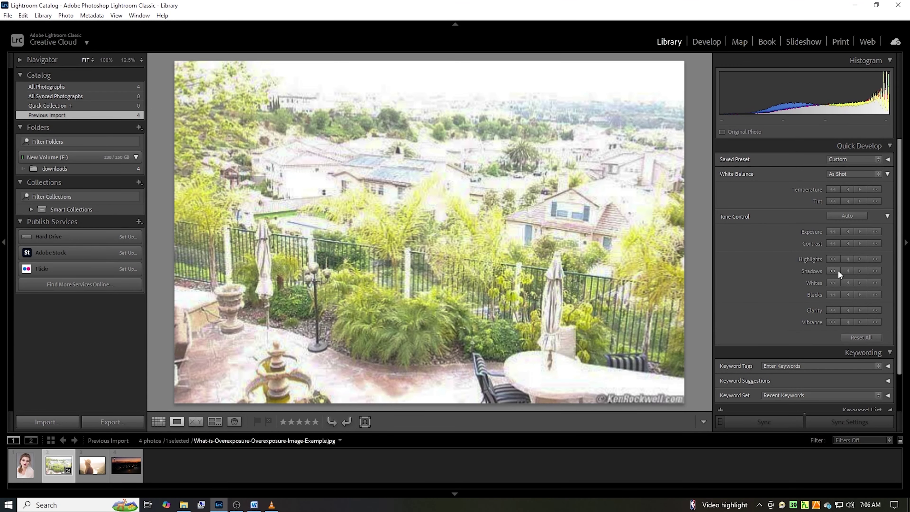
Step: Raise the backyard photo's Shadows by three large steps and lower them again by one large step
click(875, 271)
click(874, 272)
click(874, 271)
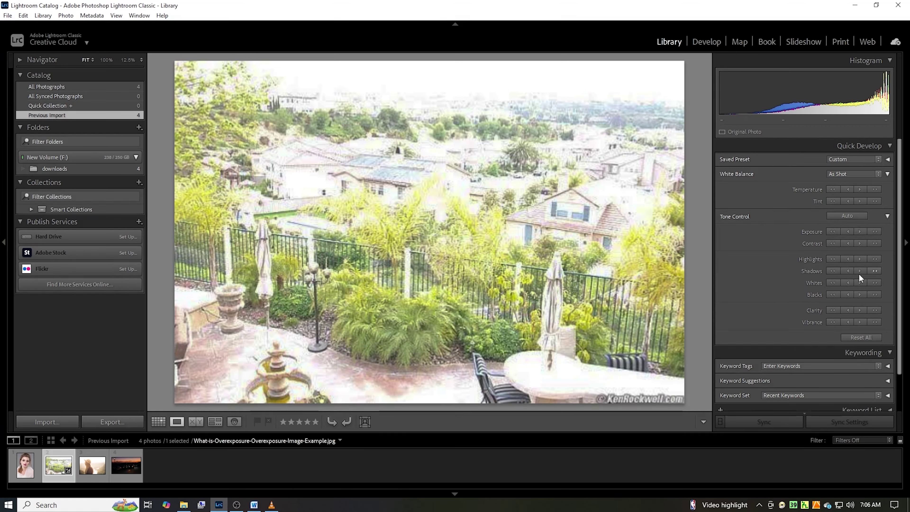
click(835, 270)
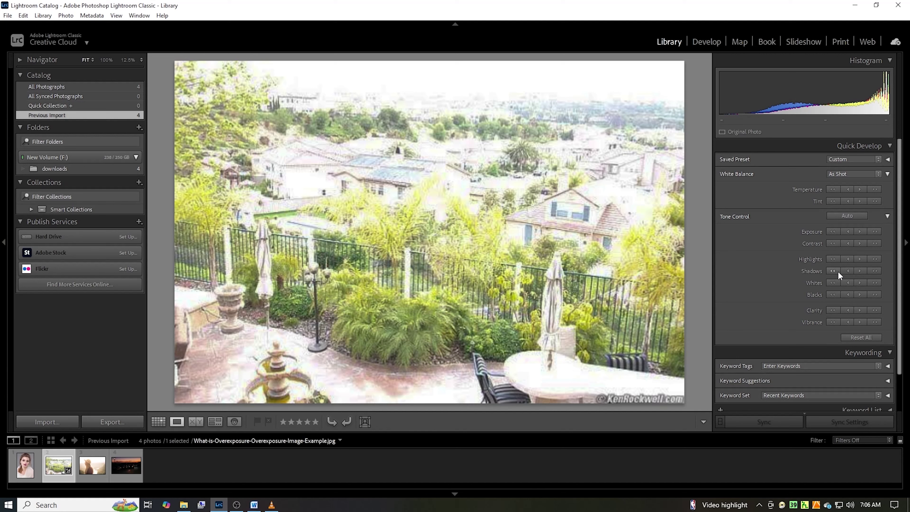
Step: Raise the backyard photo's Highlights two large steps, pull them back one large step, and increase Contrast by one large step
click(879, 258)
click(878, 259)
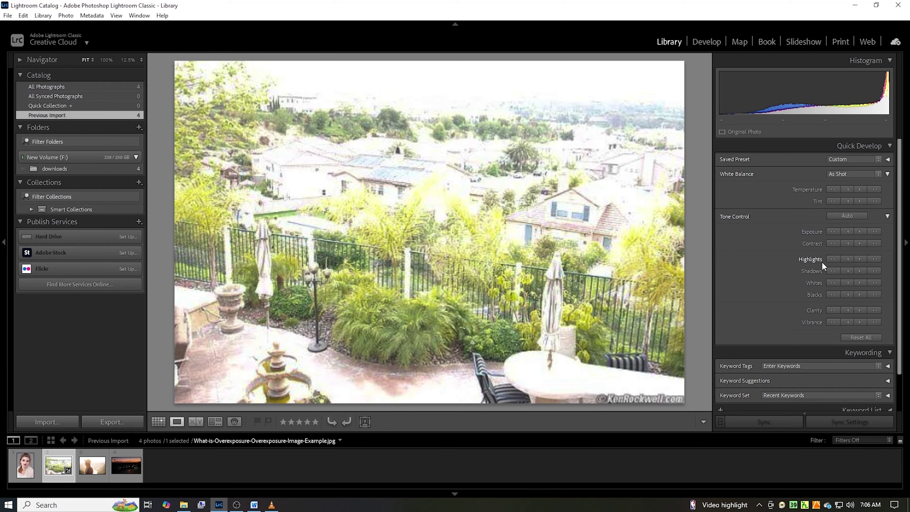
click(833, 259)
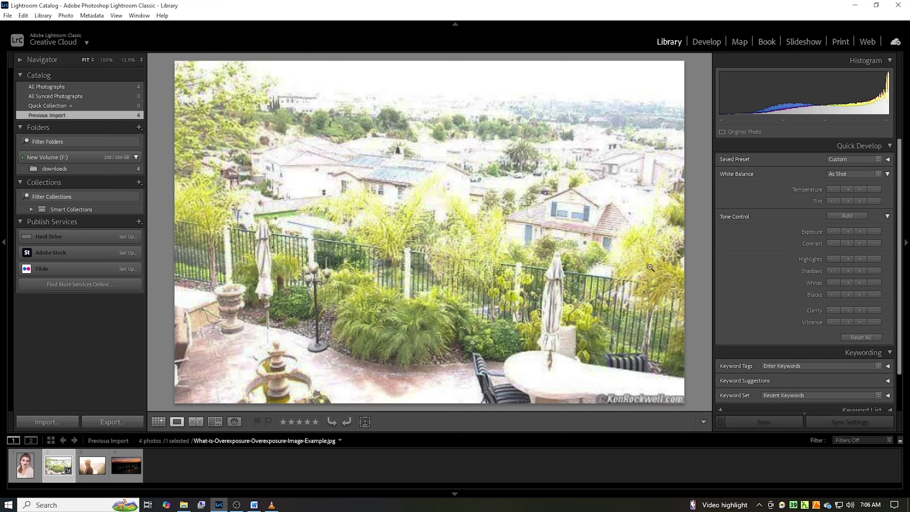
click(878, 244)
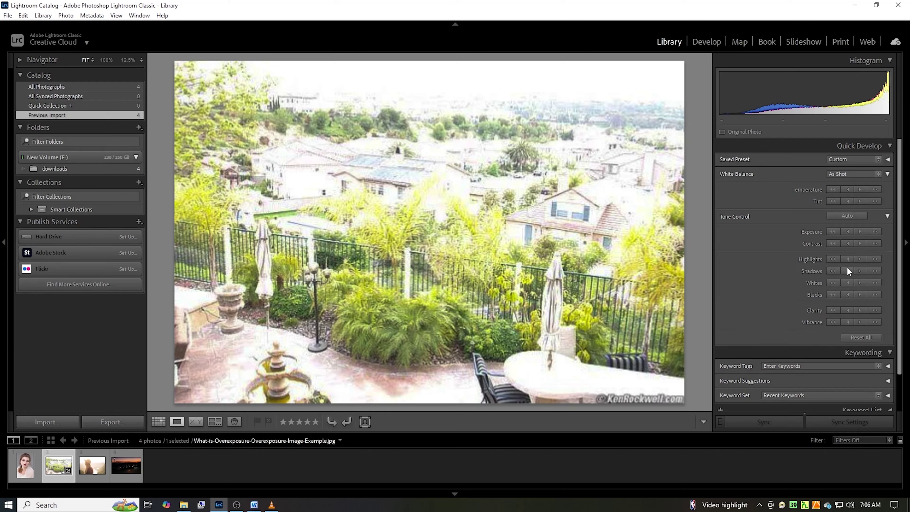
scroll(830, 354, down, 3)
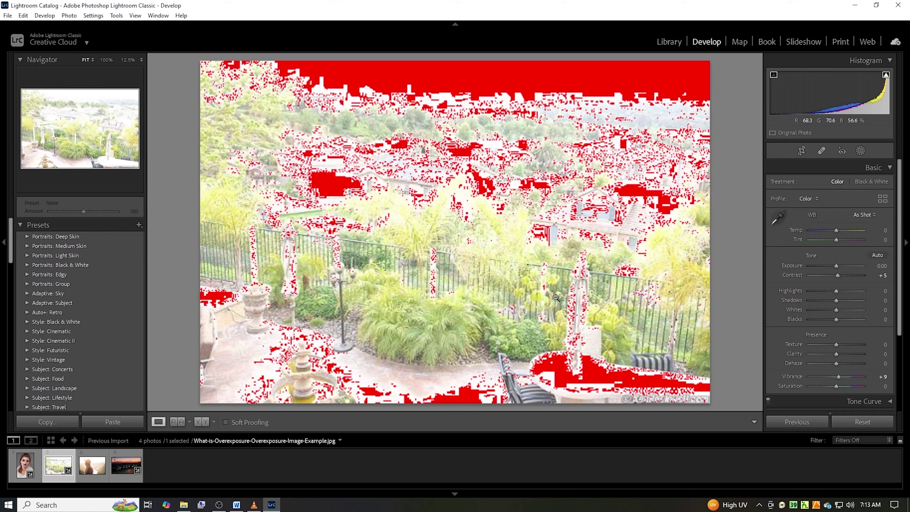
Step: View the backlit woman-in-hat photo and the underexposed street photo in the Develop module
click(88, 466)
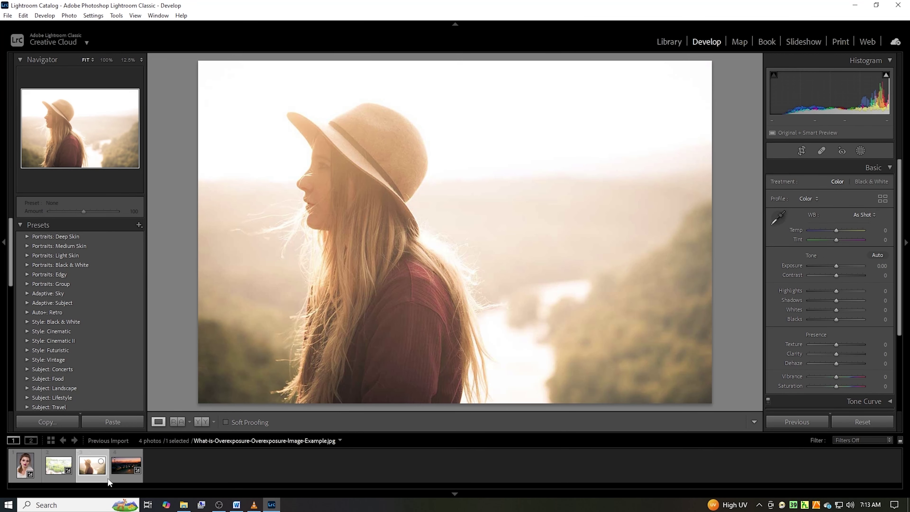
click(126, 465)
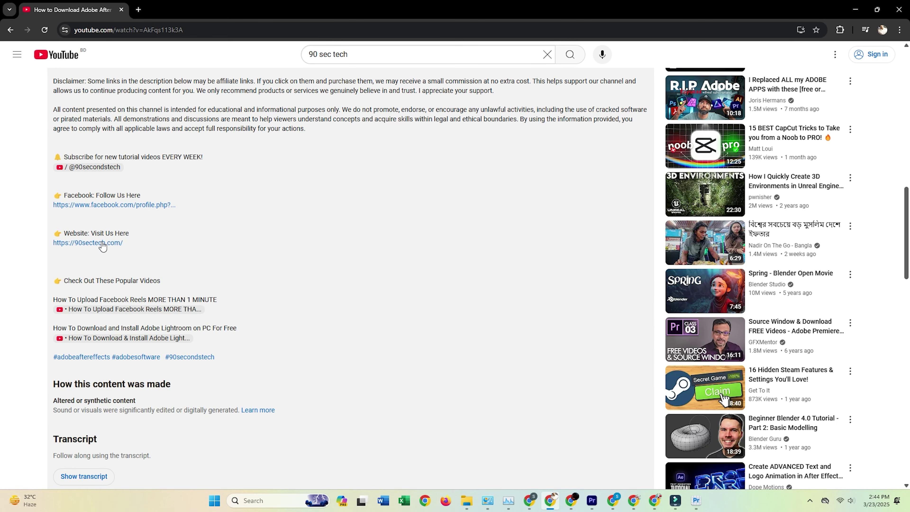
Step: Open the 90SecTech website from the YouTube description and go to its newsletter signup page
click(103, 243)
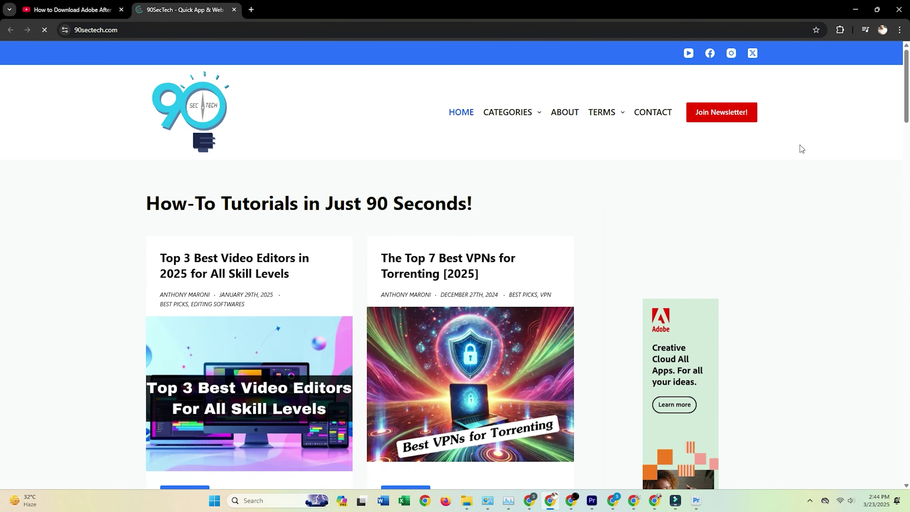
click(699, 112)
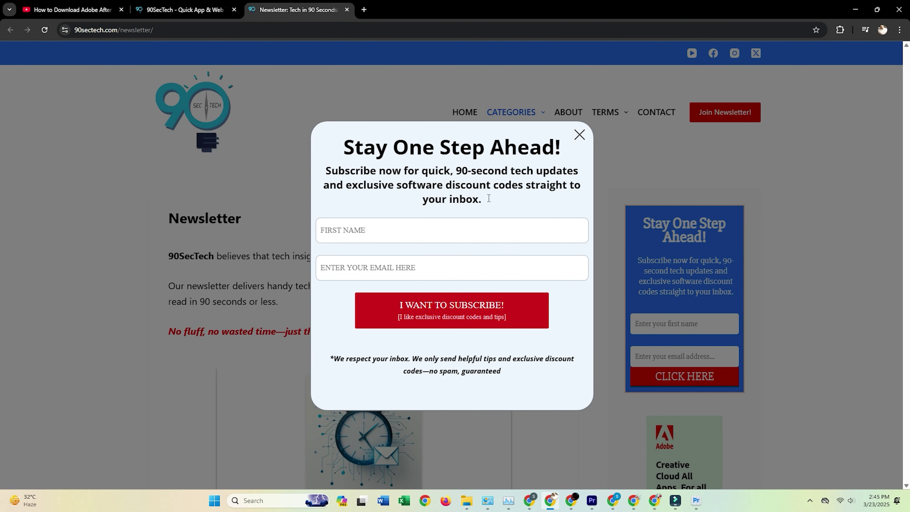
Step: Fill in the newsletter popup with NAME as the first name and EMAIL ADDRESS as the e-mail
click(391, 229)
text(name)
key(BackSpace)
key(BackSpace)
key(BackSpace)
key(BackSpace)
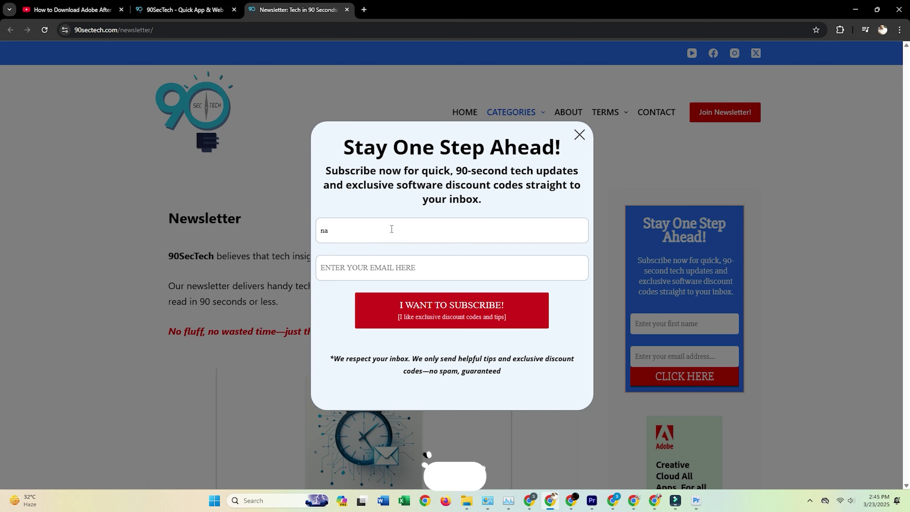
text(NAME)
key(Tab)
text(EMAIL)
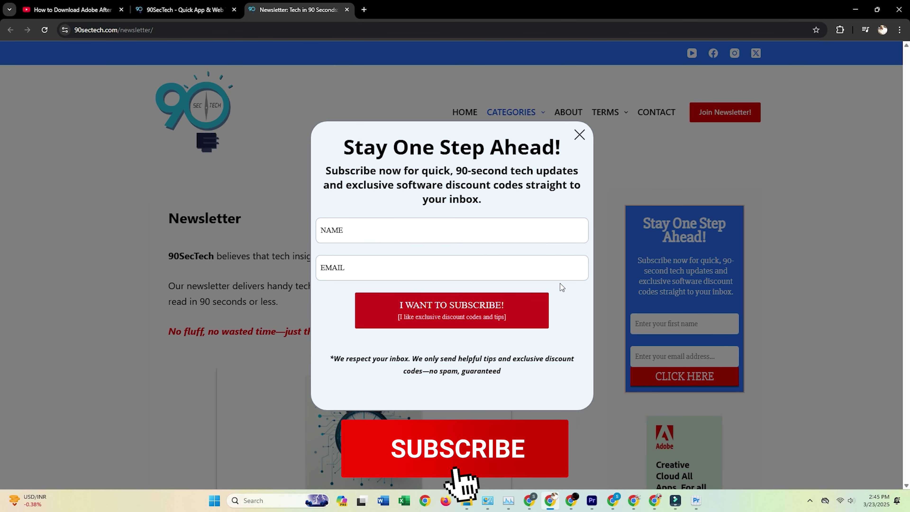
text( ADDRESS)
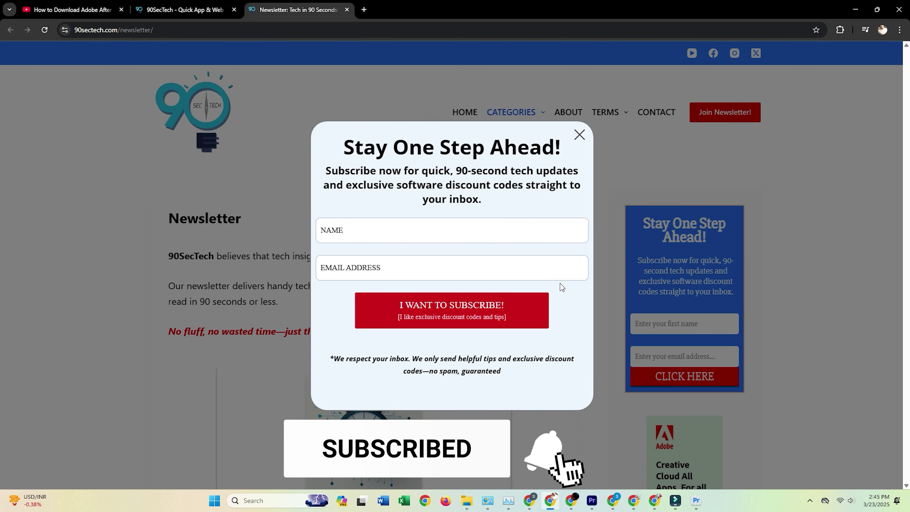